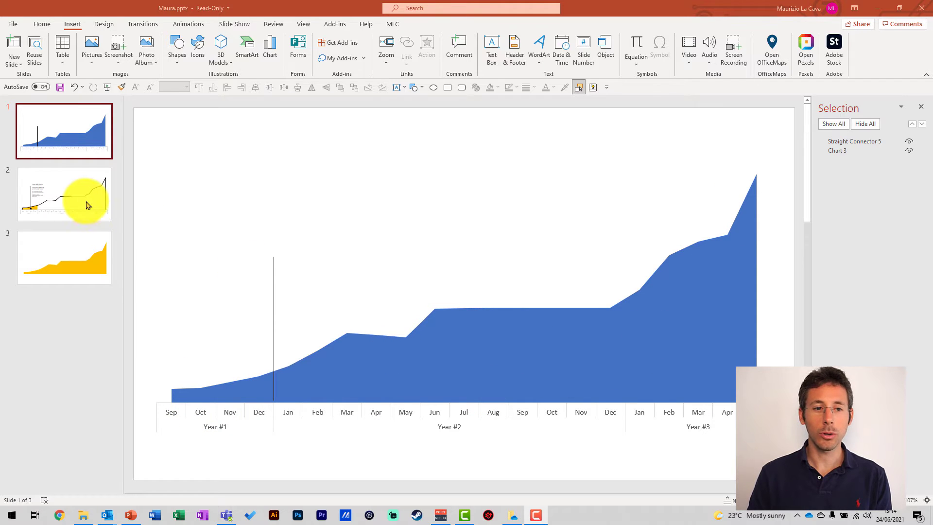
Step: Review the finished example slide, then select the whole blue area chart on slide 1
left_click(69, 196)
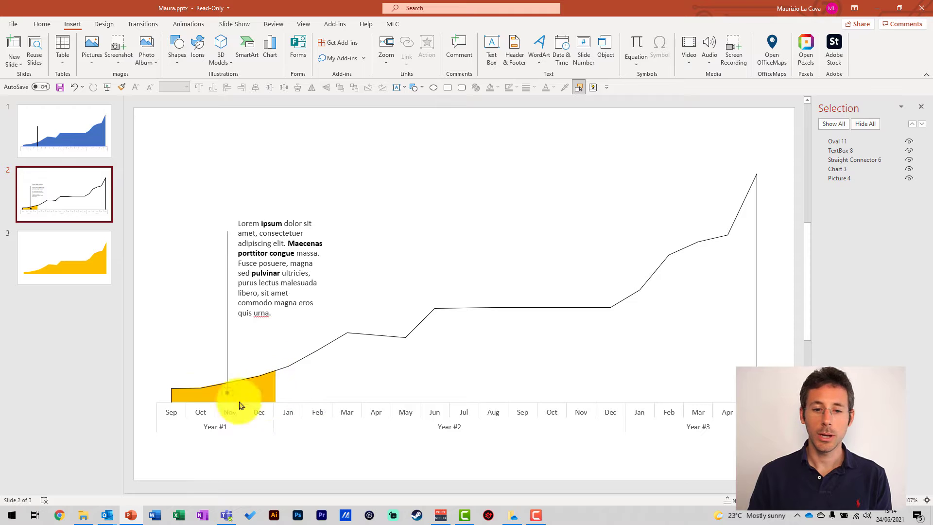
left_click(76, 148)
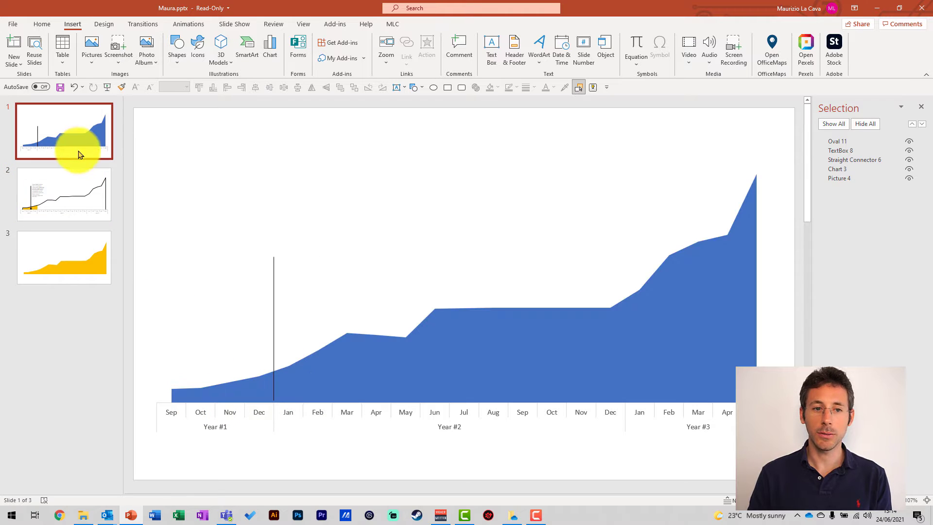
left_click(314, 378)
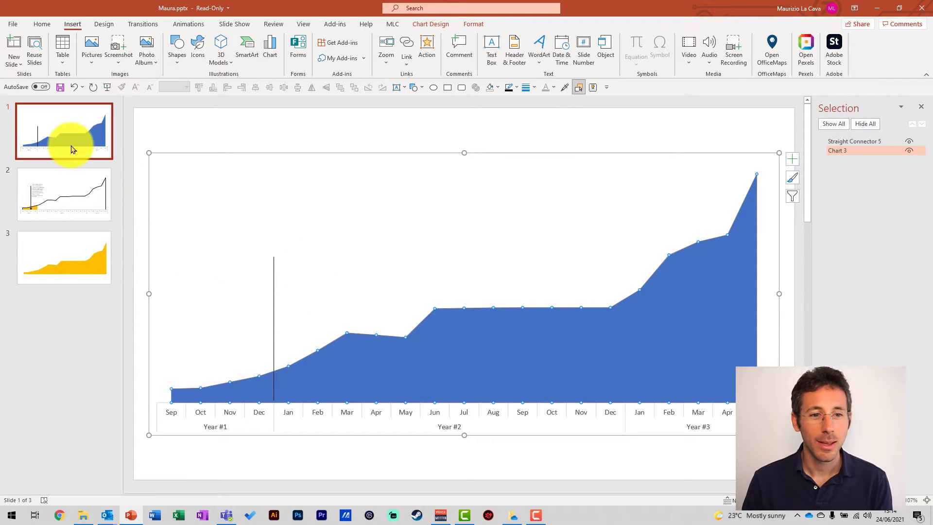
left_click(439, 158)
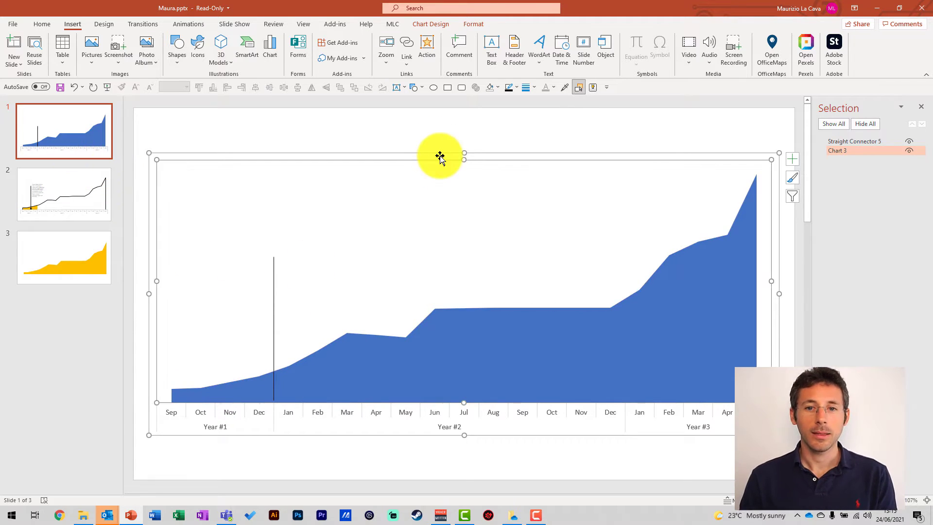
left_click(403, 154)
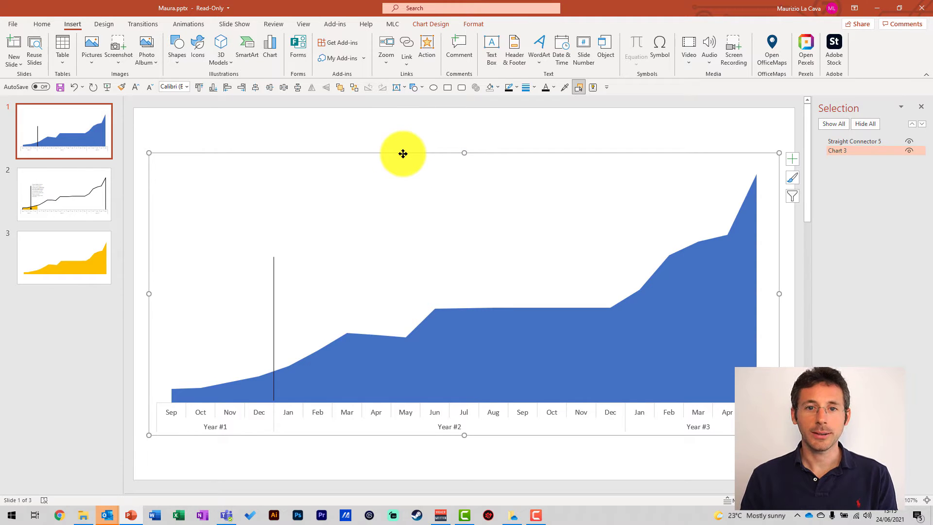
Step: Insert a new slide 2 and paste the chart as a Picture (Enhanced Metafile)
left_click(64, 165)
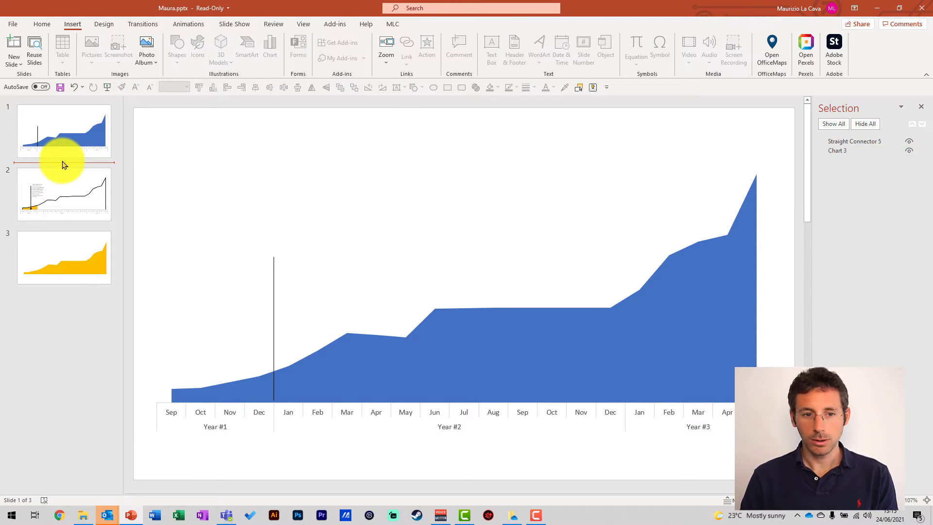
key("Return")
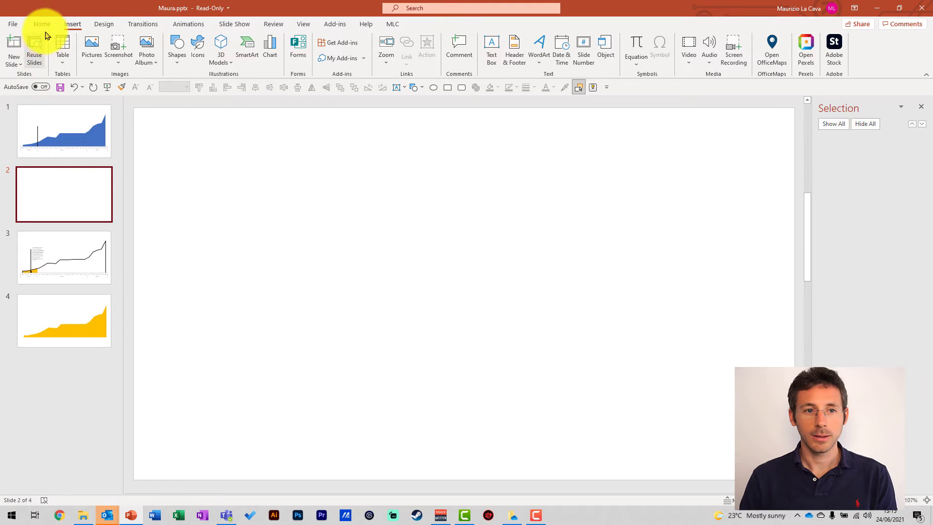
left_click(42, 24)
left_click(13, 62)
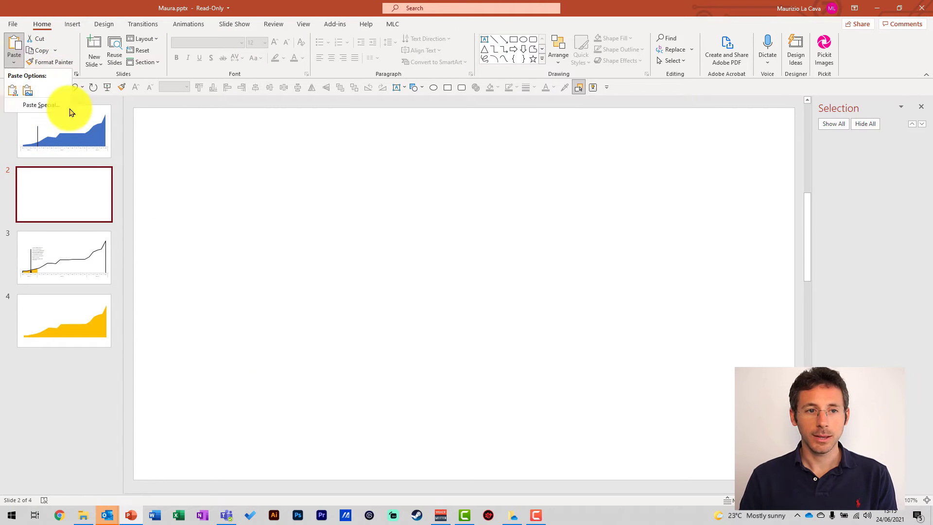
left_click(46, 103)
left_click(412, 243)
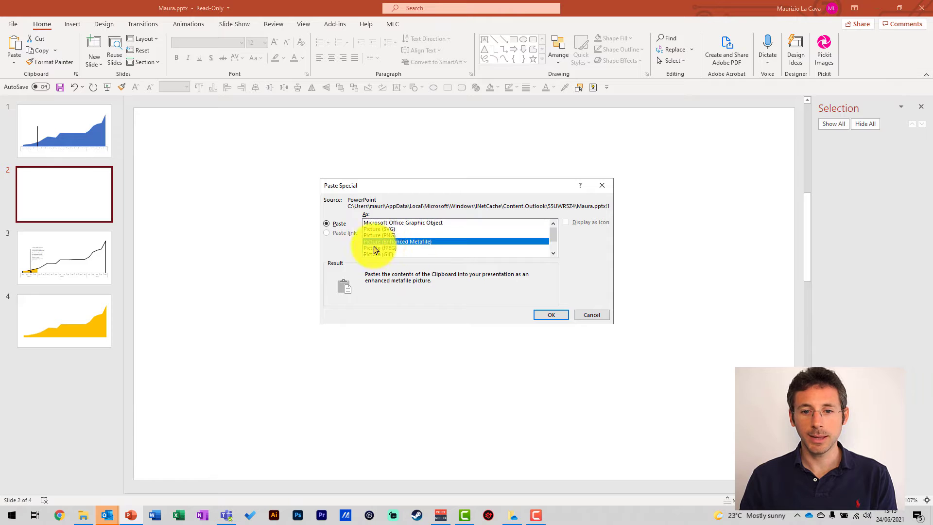
left_click(552, 315)
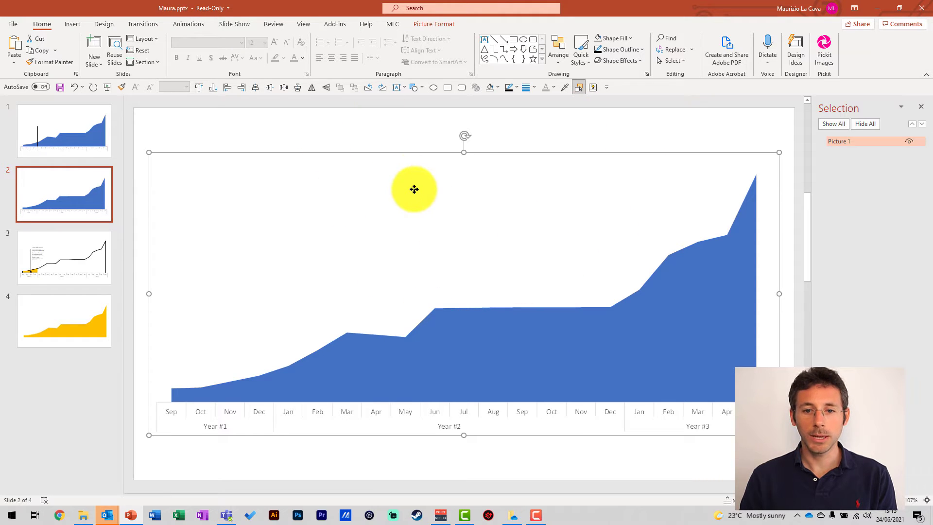
Step: Ungroup the pasted chart picture, delete the axis-label pieces, and keep only the blue area freeform
right_click(414, 188)
mouse_move(473, 284)
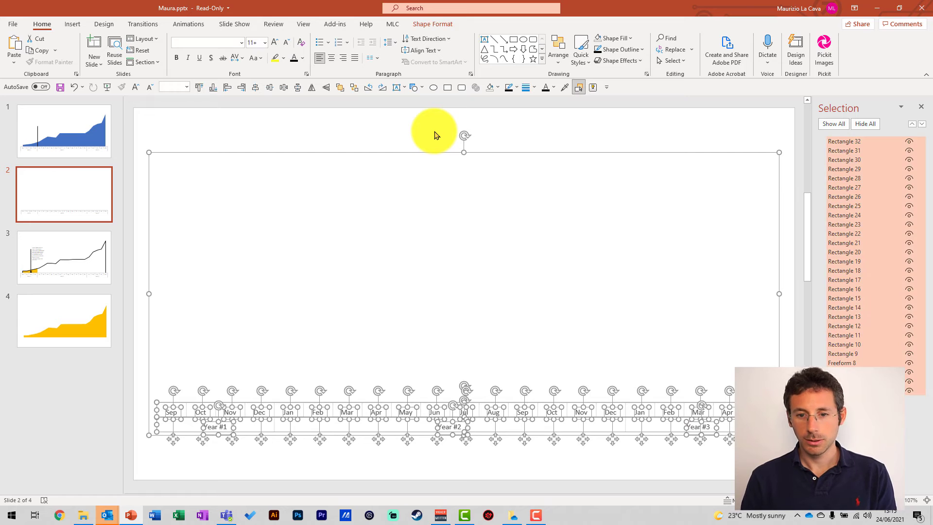
key("Delete")
key("ctrl+v")
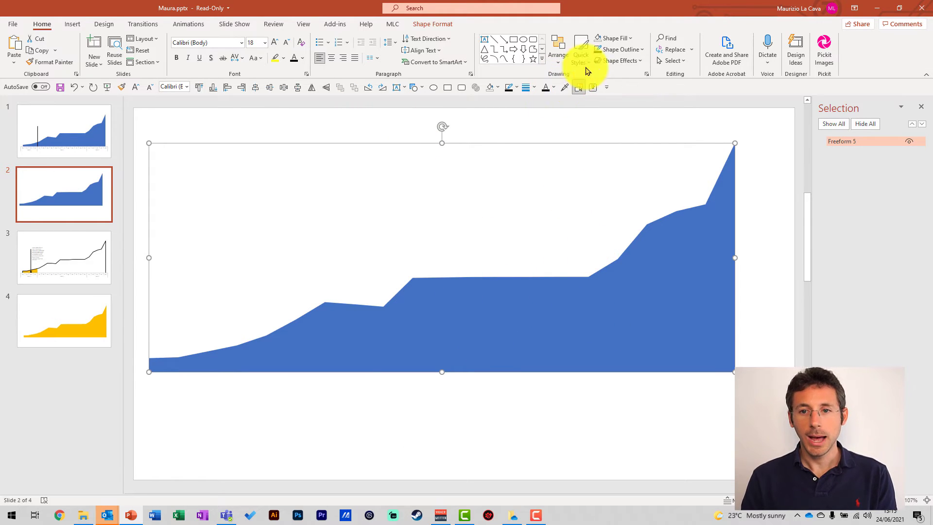
Step: Fill the area freeform gold, shift it slightly right, and size it 30 cm by 11.71 cm
left_click(627, 37)
left_click(656, 67)
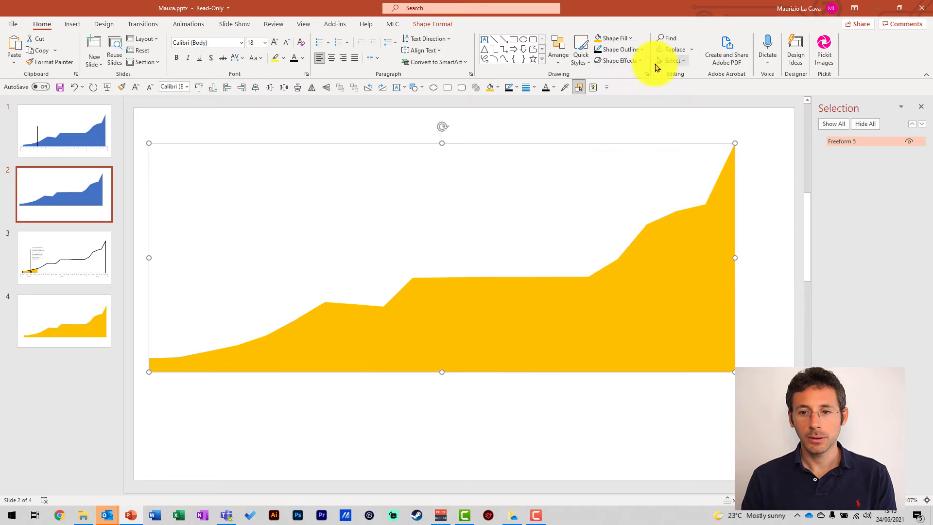
left_click_drag(660, 318, 688, 312)
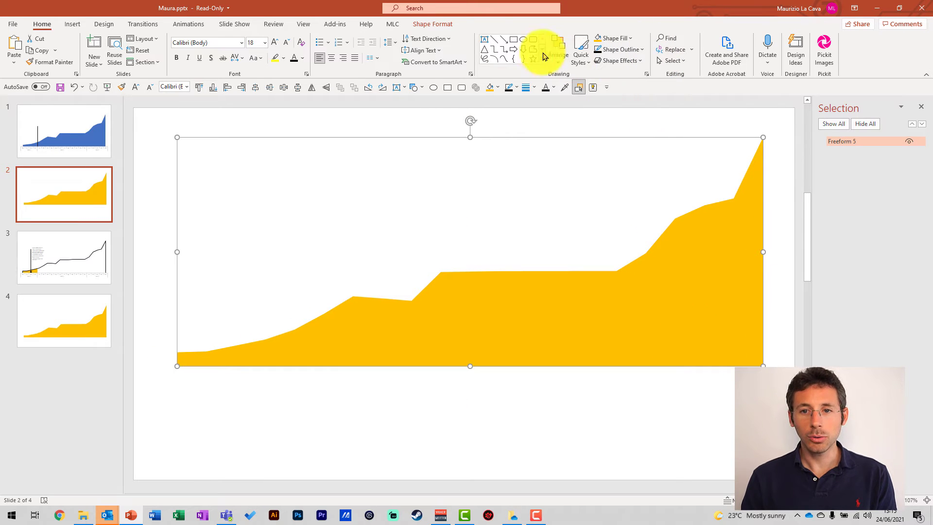
left_click(442, 24)
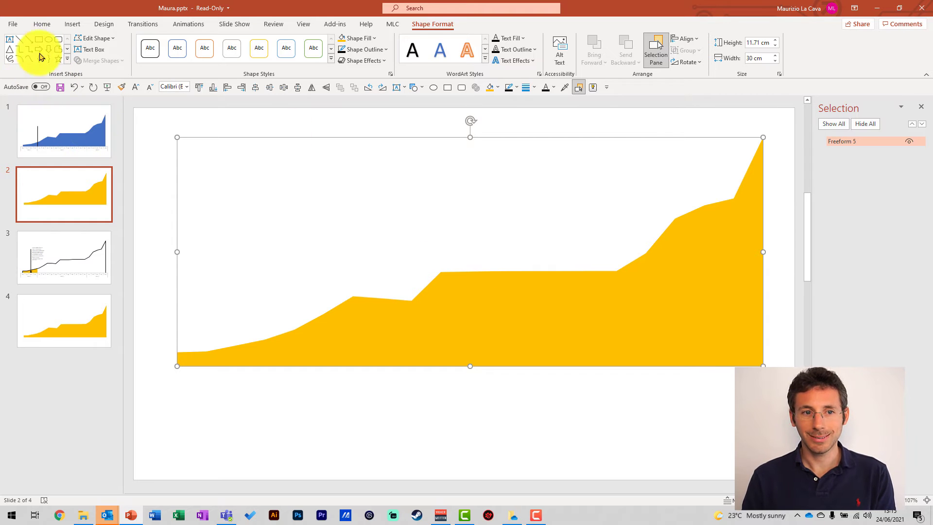
left_click(41, 25)
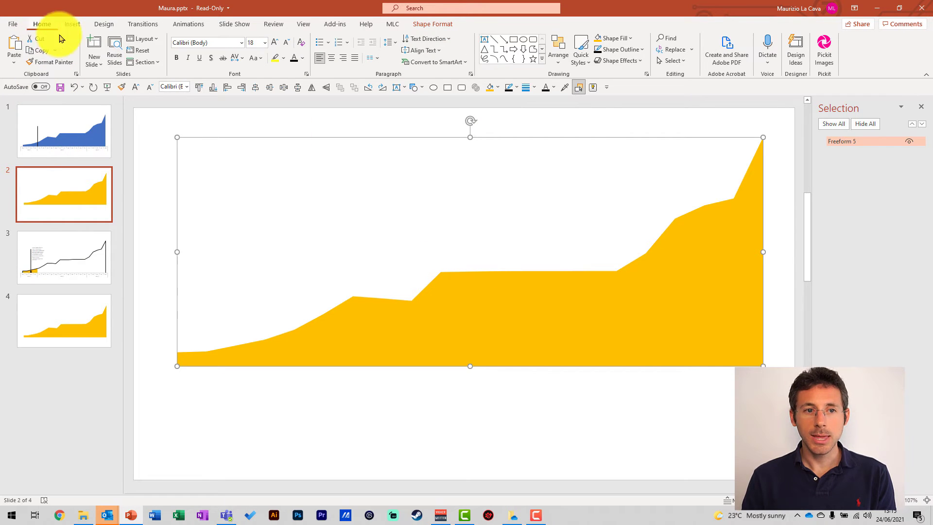
Step: Paste a picture copy of the gold shape lower on the slide and recolor the original green
right_click(390, 111)
left_click(433, 139)
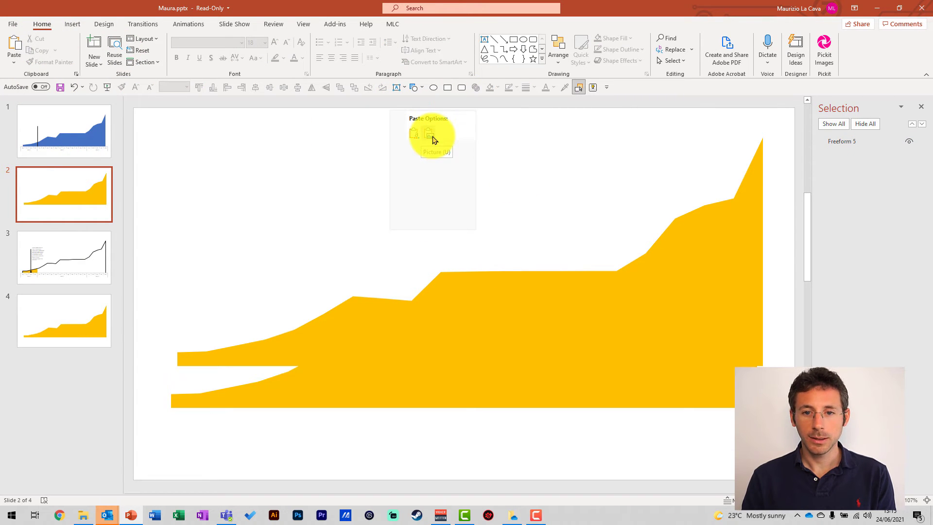
left_click_drag(614, 334, 624, 393)
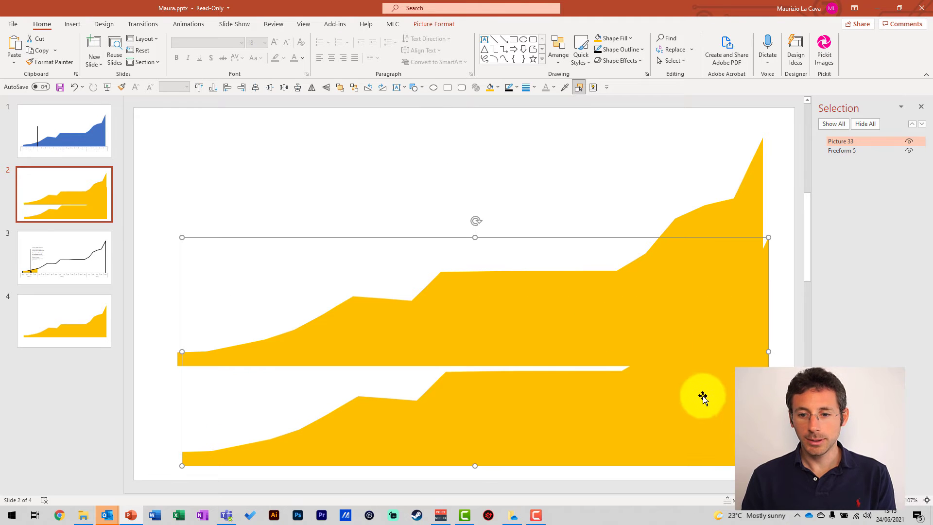
left_click(752, 191)
left_click_drag(752, 191, 710, 181)
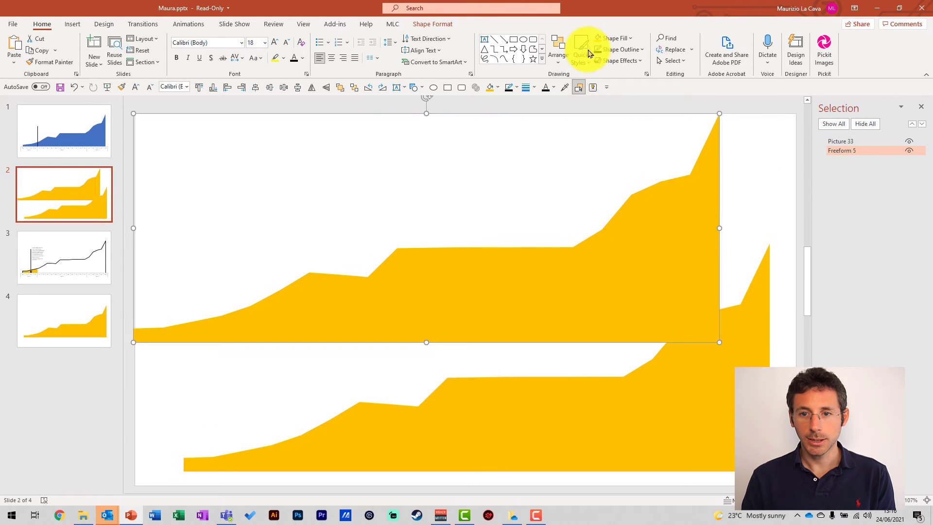
left_click(613, 38)
left_click(674, 66)
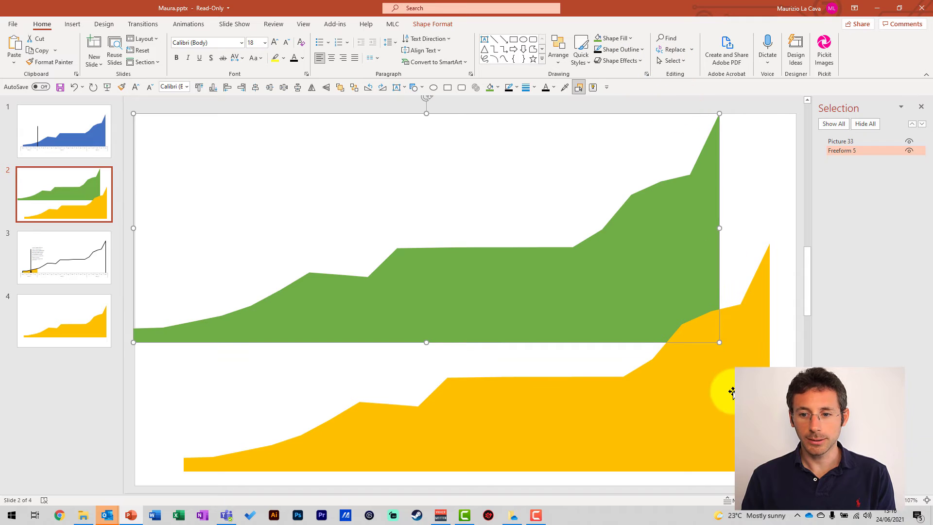
Step: Place the yellow picture just below-right of the green shape with No Fill background
left_click_drag(724, 387, 690, 324)
left_click(603, 39)
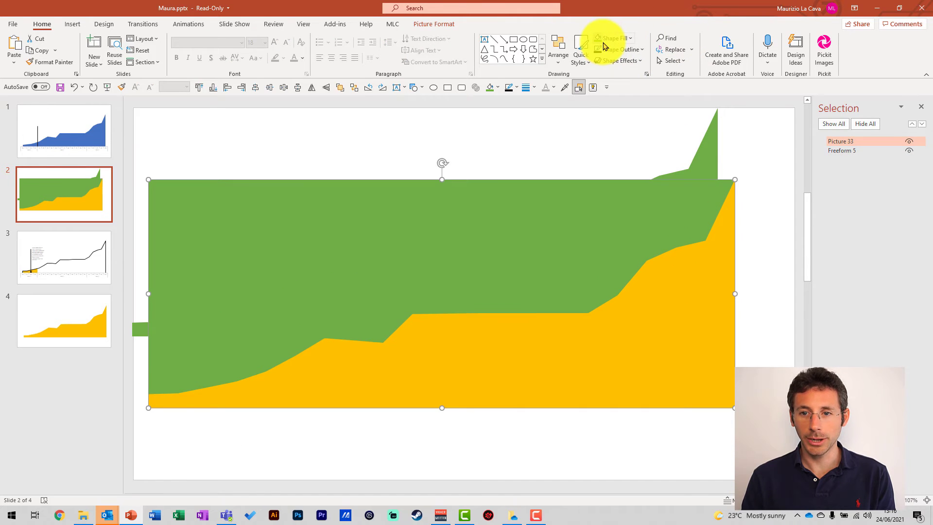
left_click(631, 38)
left_click(650, 180)
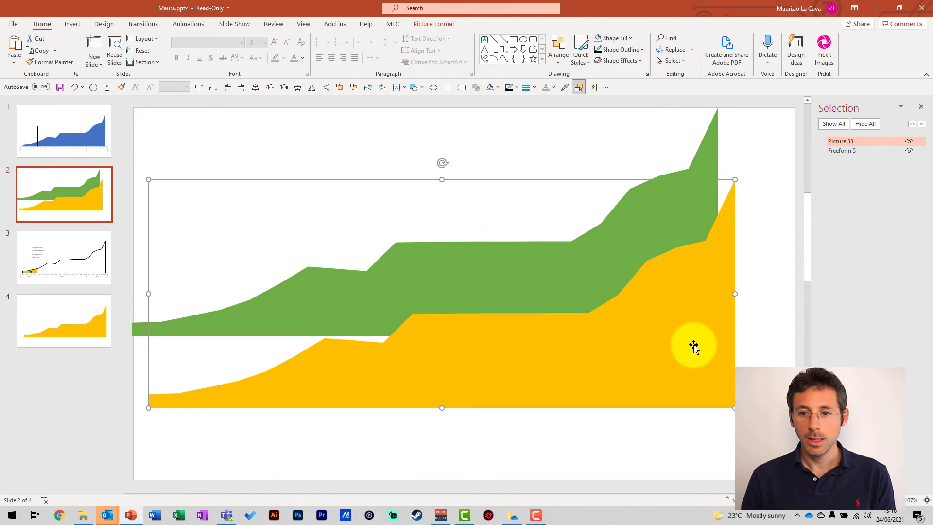
left_click_drag(668, 209, 677, 223)
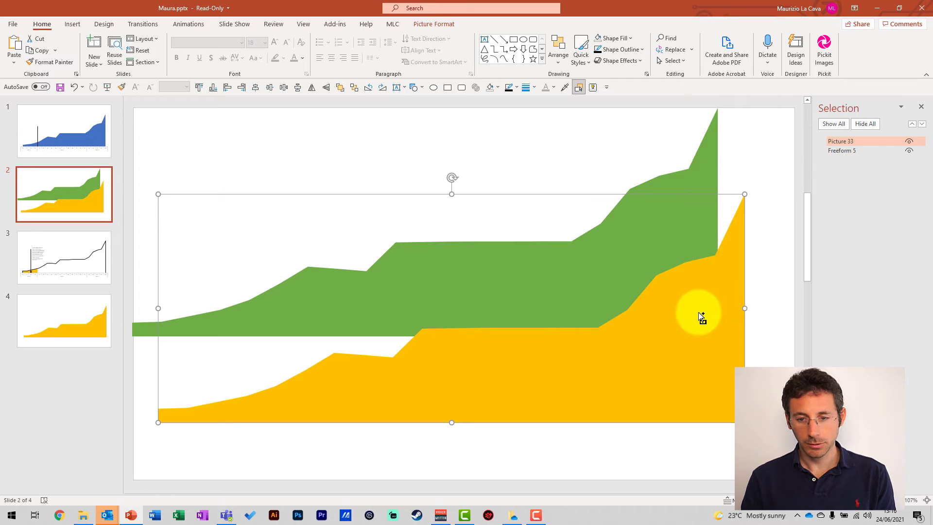
Step: Move the yellow area picture from slide 2 onto slide 1, aligned exactly over the blue chart
key("Delete")
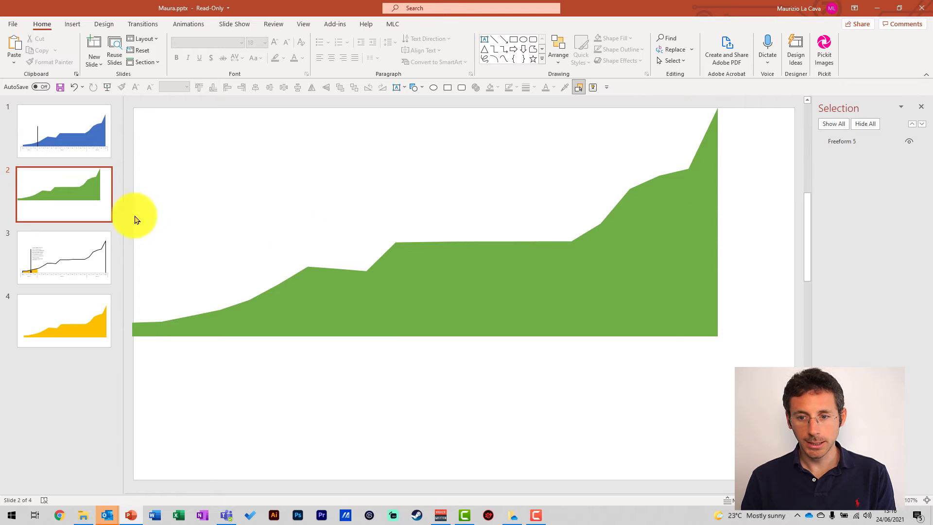
left_click(75, 130)
key("ctrl+v")
left_click_drag(505, 408, 508, 385)
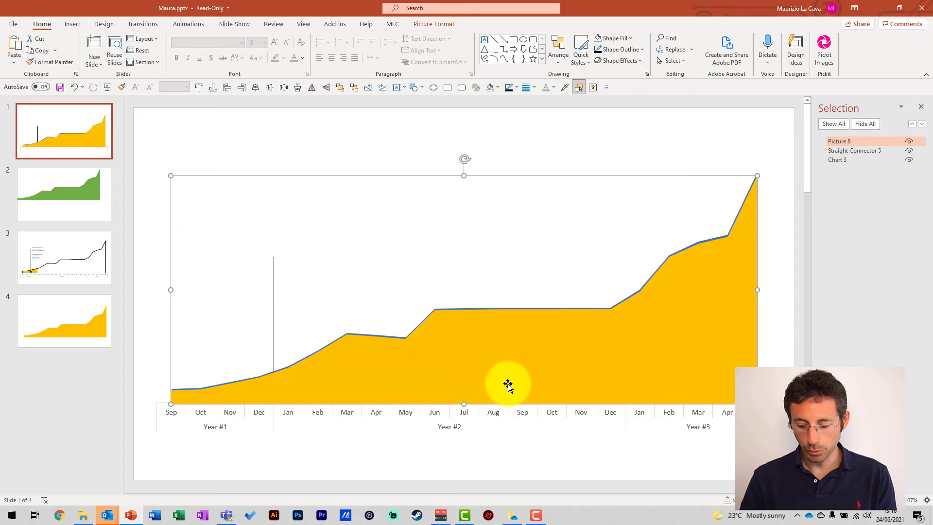
key("Up")
key("ctrl+Up")
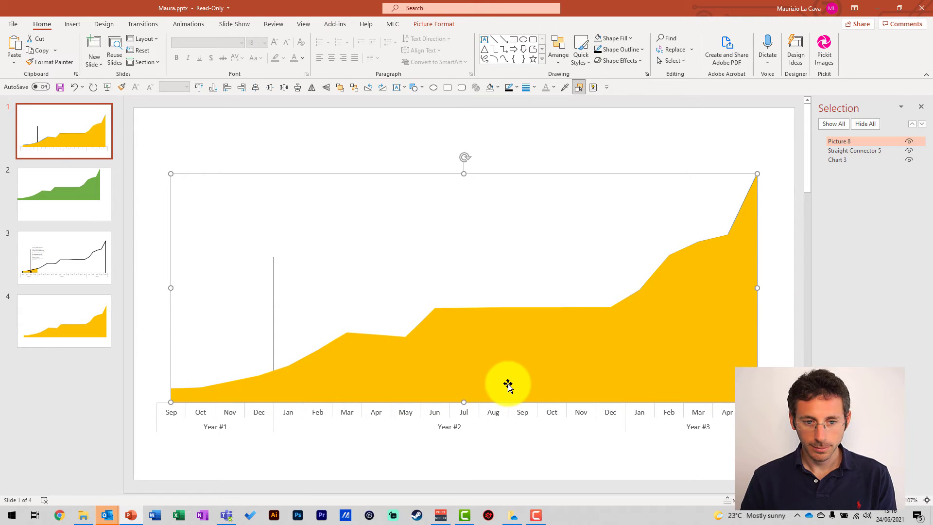
Step: Send the yellow picture behind the chart, then give the chart area yellow fill and a thin black outline
left_click(358, 92)
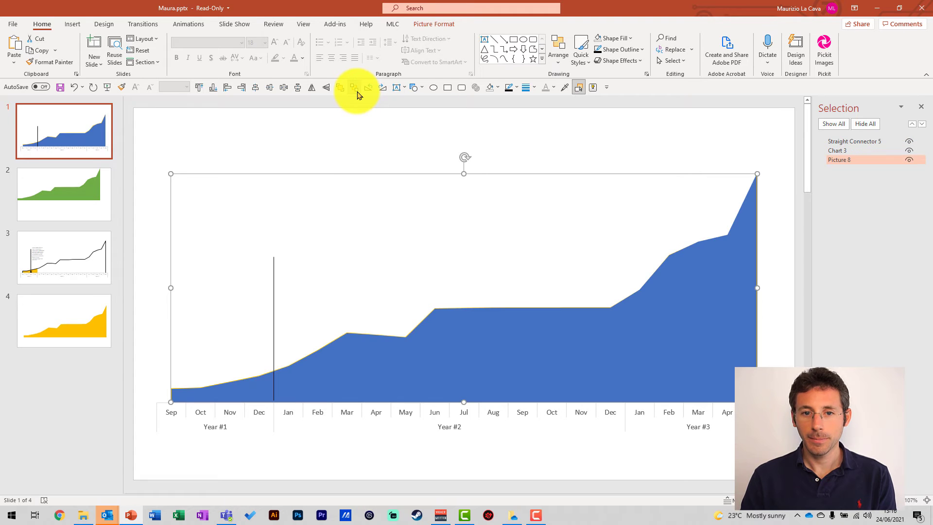
left_click(628, 355)
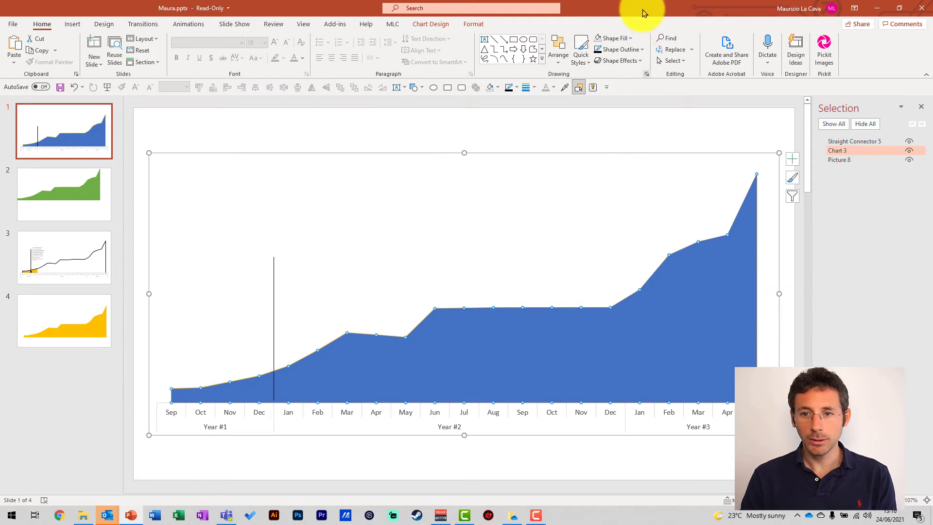
left_click(598, 44)
left_click(599, 50)
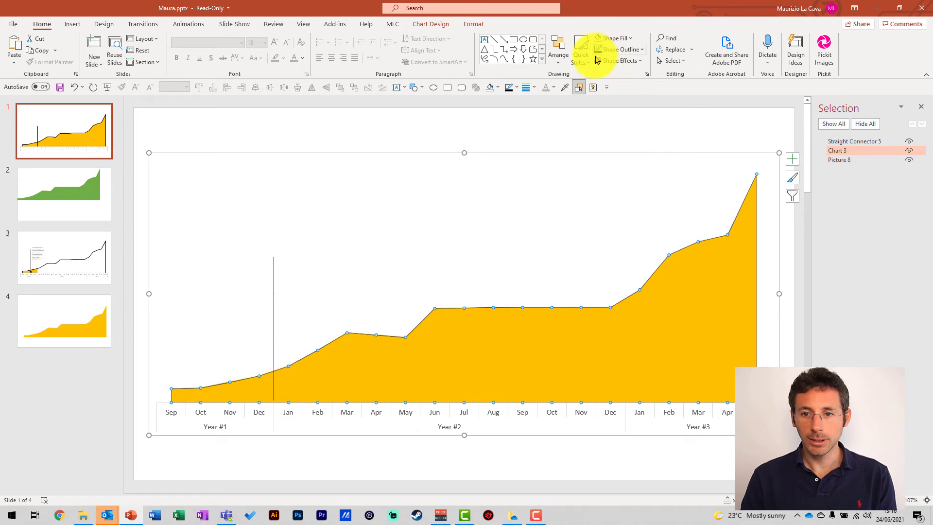
left_click(535, 88)
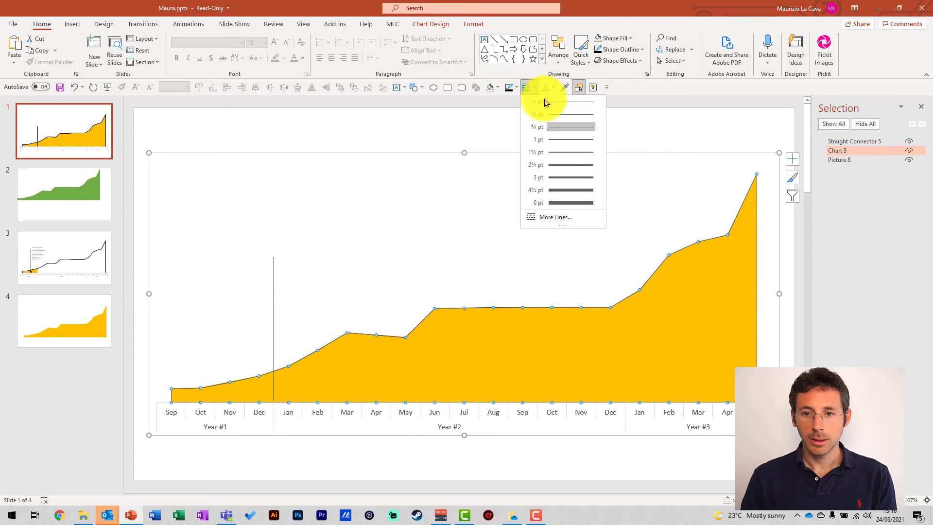
left_click(571, 142)
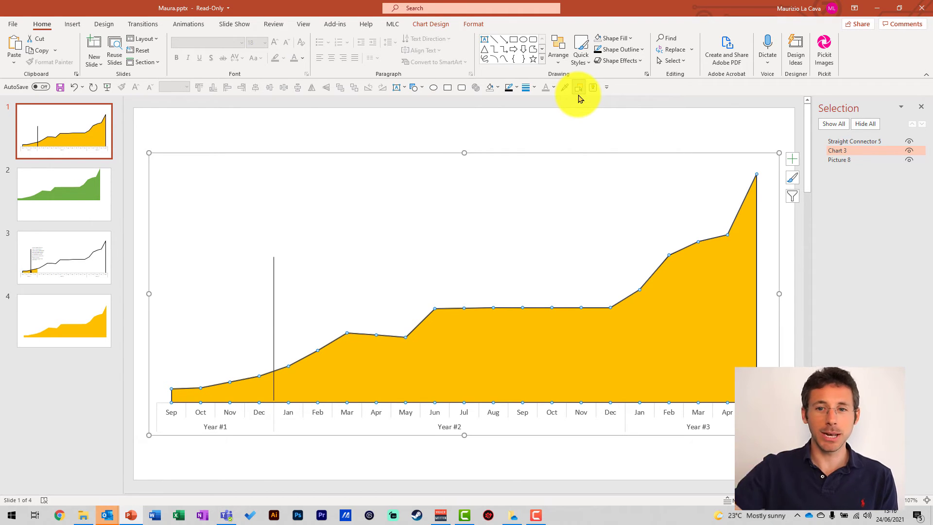
Step: Crop the yellow picture's right edge back to Dec so it covers only Year #1
left_click(844, 161)
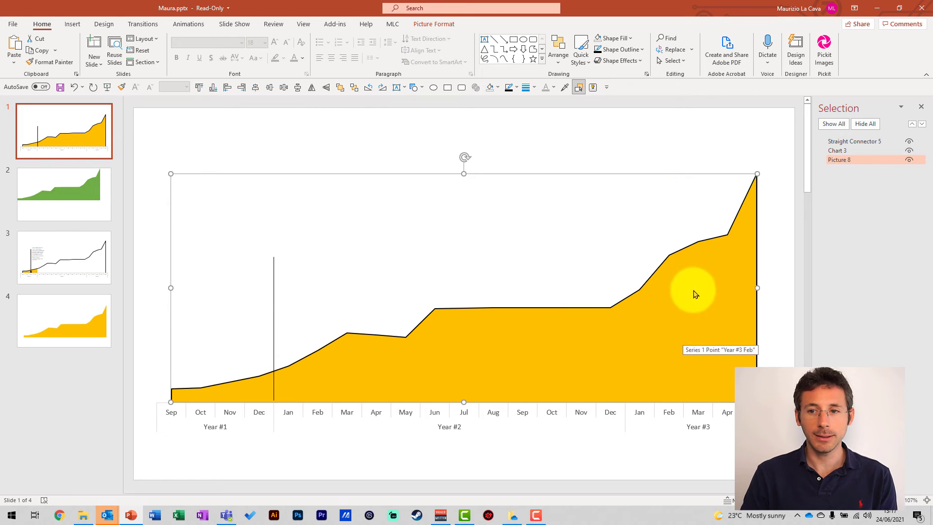
left_click(423, 26)
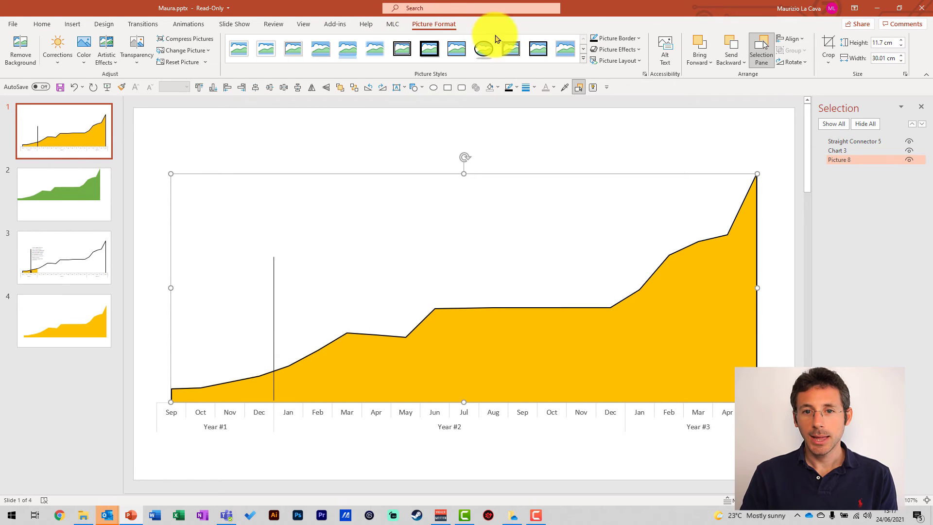
left_click(829, 47)
left_click_drag(755, 285, 274, 287)
left_click(277, 119)
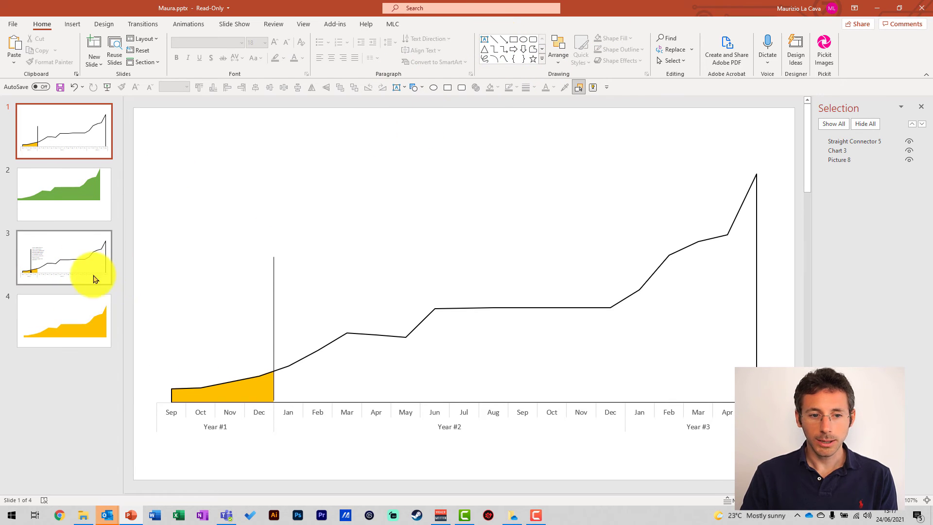
Step: Draw a vertical marker line up from the Oct point and a text box above the chart
left_click(495, 39)
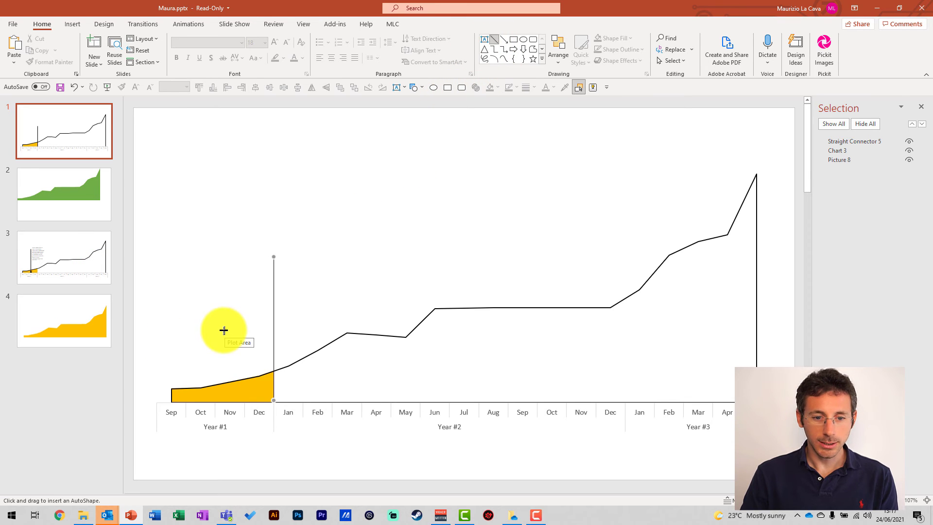
left_click_drag(223, 330, 224, 393)
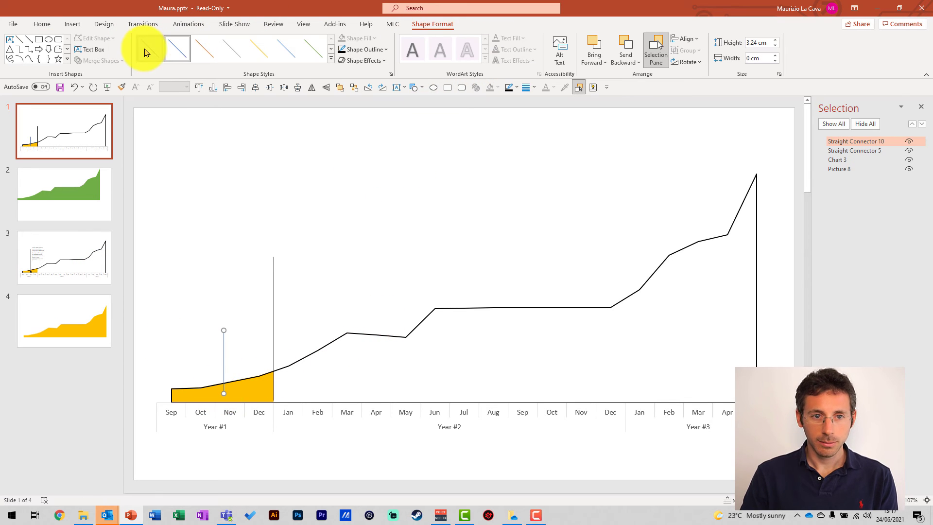
left_click_drag(221, 361, 214, 274)
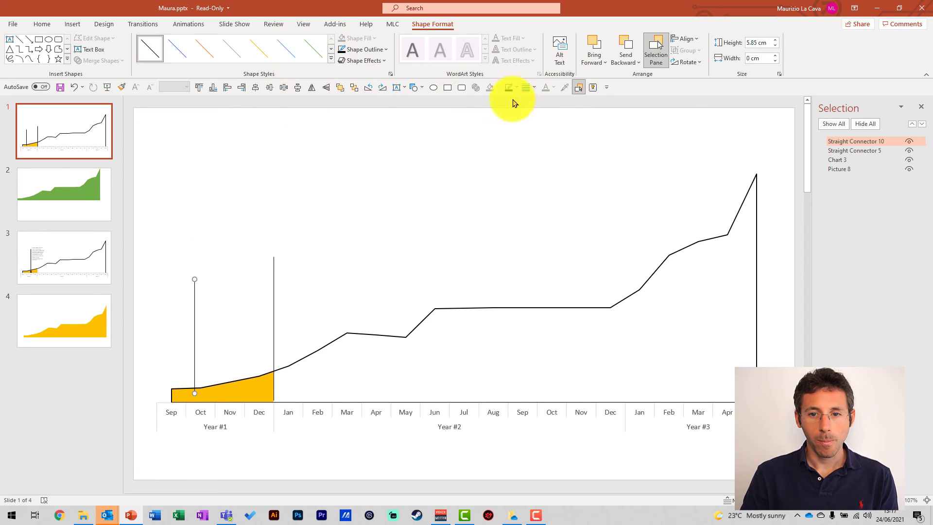
left_click(397, 87)
left_click_drag(303, 152, 507, 200)
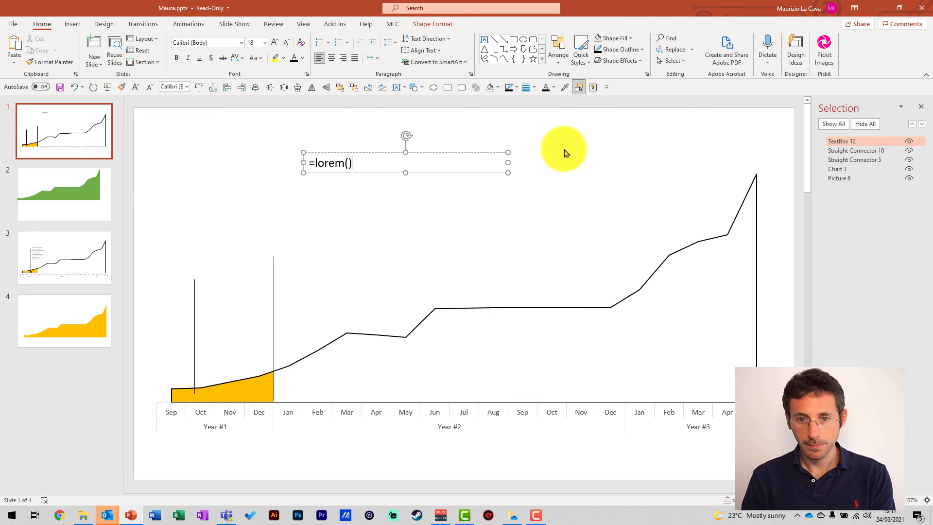
Step: Generate Lorem ipsum text with =lorem() and keep only the first paragraph
key("Return")
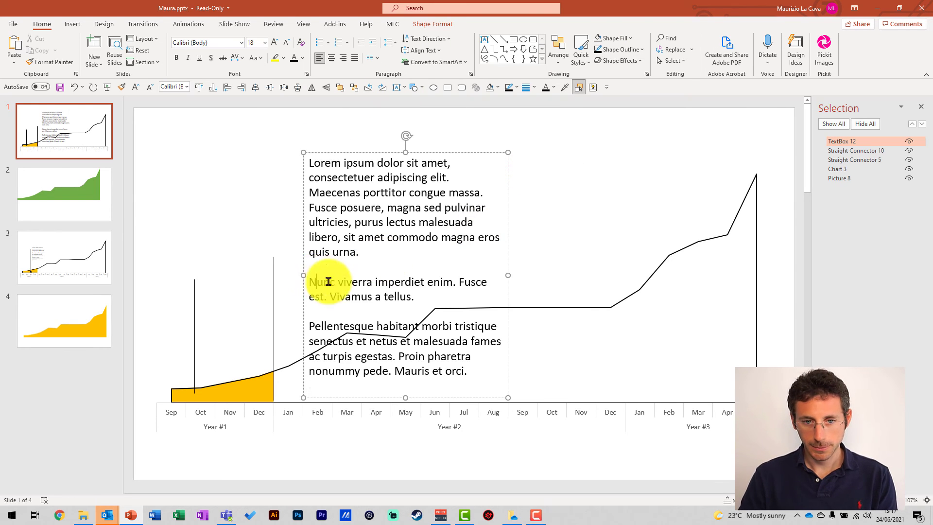
left_click_drag(309, 282, 454, 427)
key("Delete")
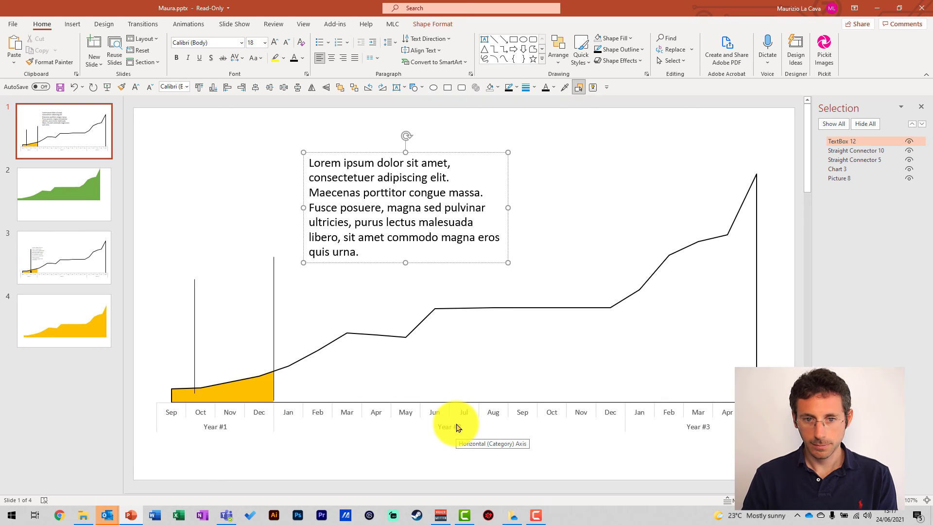
key("Escape")
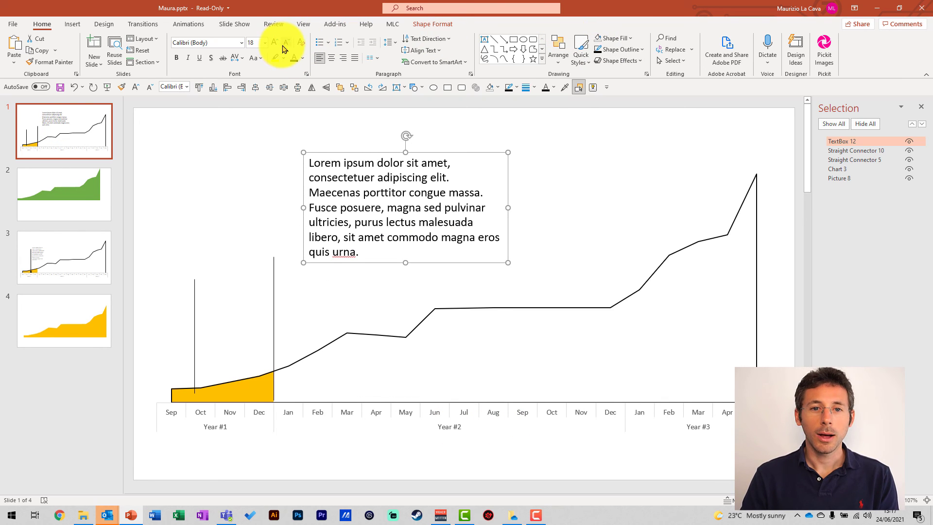
Step: Shrink the text to 8 pt and narrow the box to sit beside the Oct marker line
left_click(286, 43)
left_click(286, 42)
left_click(286, 43)
left_click(286, 42)
left_click(286, 43)
left_click(286, 42)
left_click(287, 42)
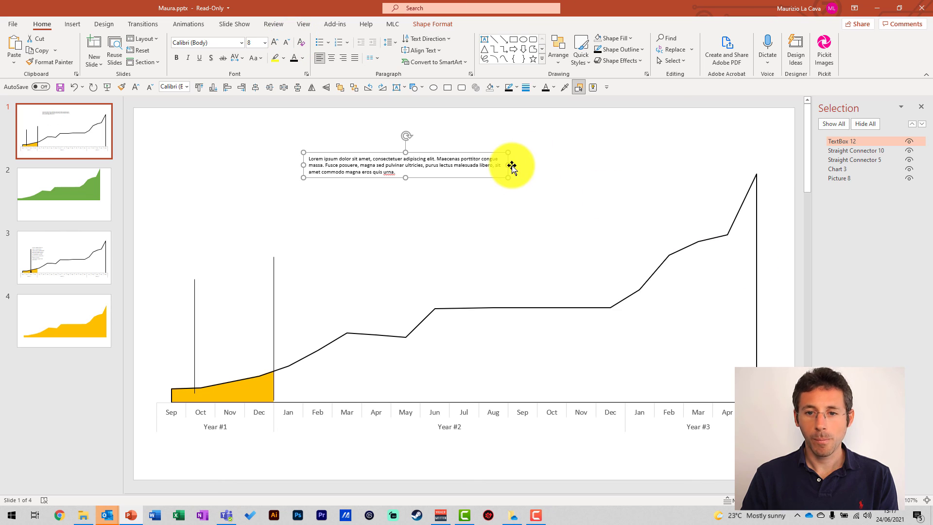
left_click_drag(509, 165, 239, 278)
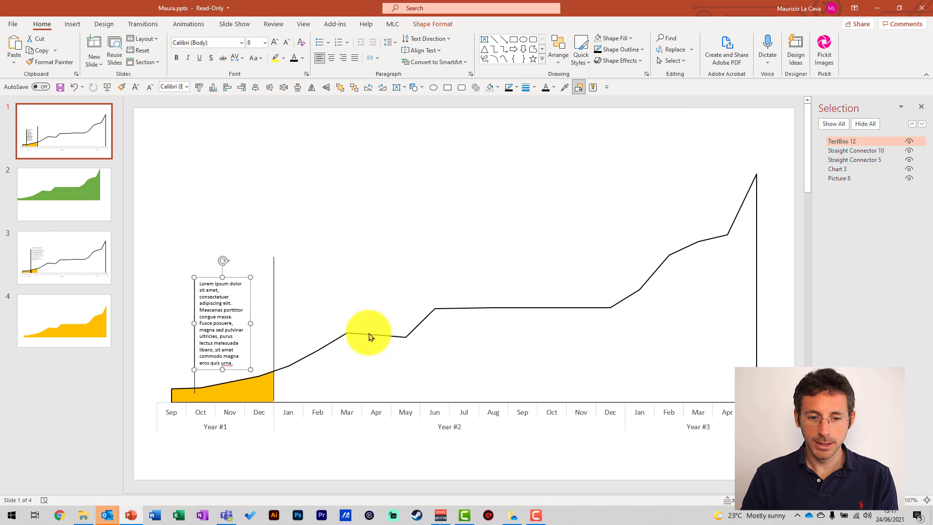
left_click(138, 233)
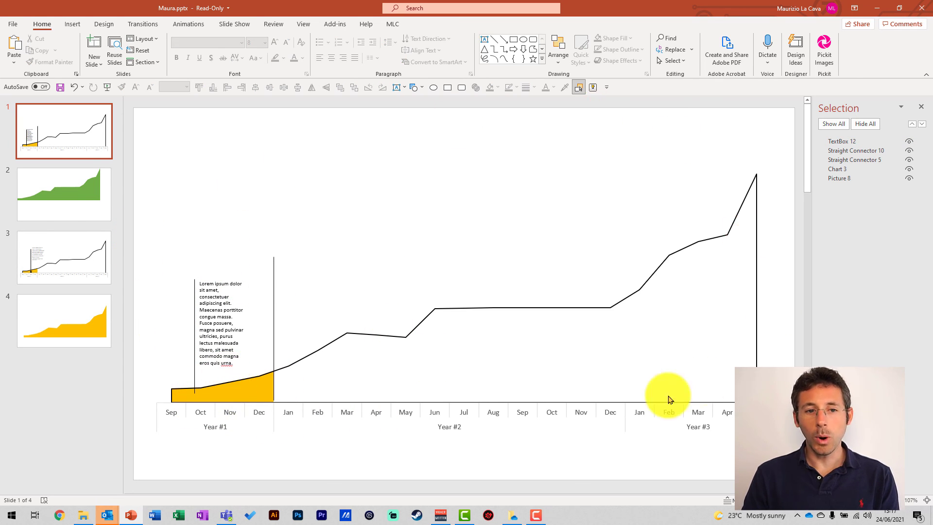
left_click(54, 275)
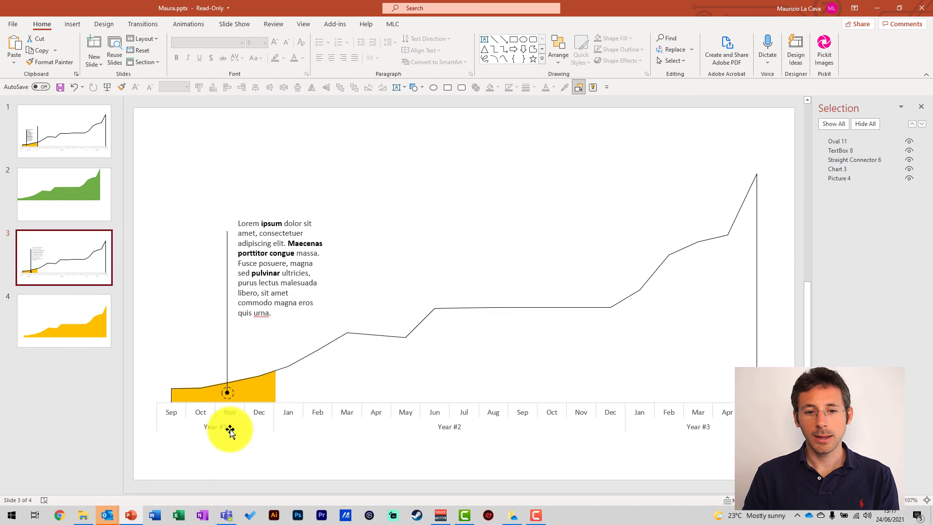
left_click(73, 149)
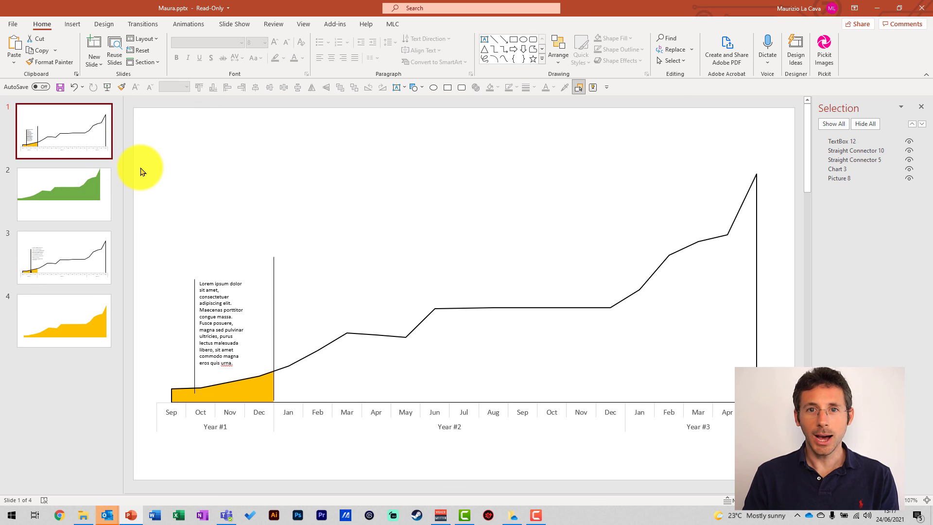